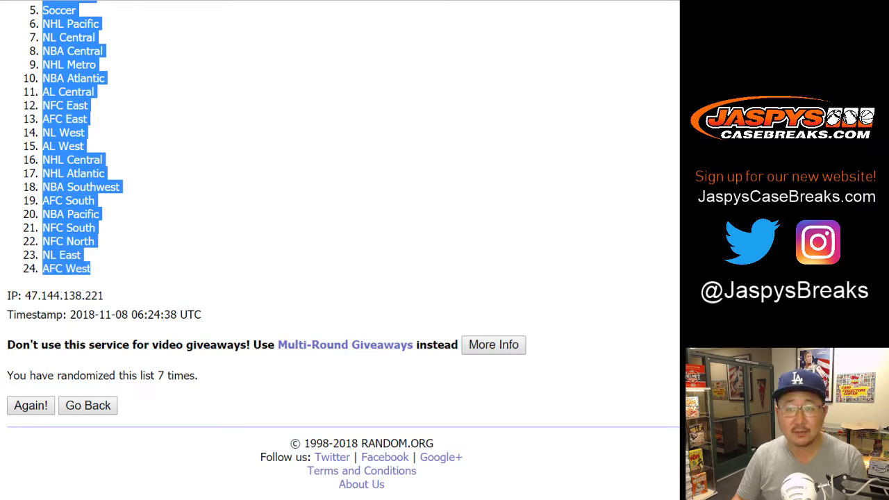
# - Switch to the Google Sheets break spreadsheet and paste the copied randomized division list into column B starting at B1
pyautogui.hotkey('ctrl', 'Tab')
pyautogui.click(193, 94)
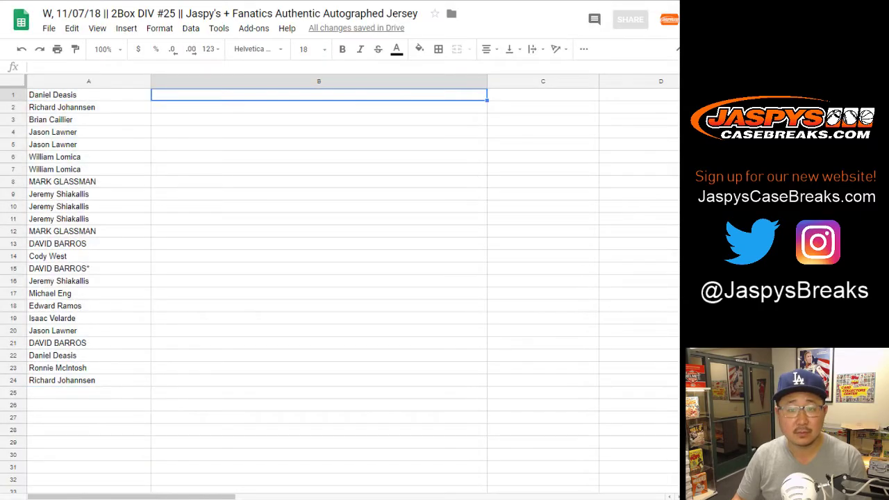
pyautogui.rightClick(193, 95)
pyautogui.click(224, 137)
# - Format the entire sheet in the Helvetica font at size 14
pyautogui.hotkey('ctrl', 'a')
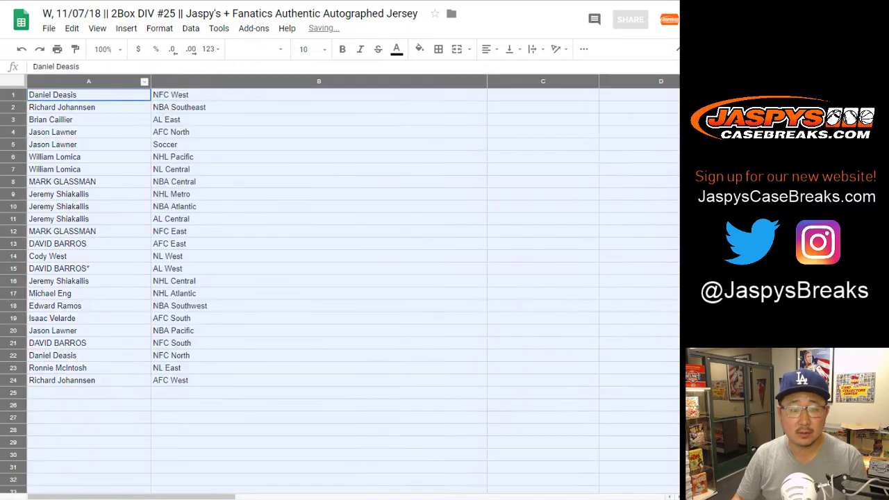
pyautogui.click(257, 48)
pyautogui.click(263, 94)
pyautogui.click(306, 49)
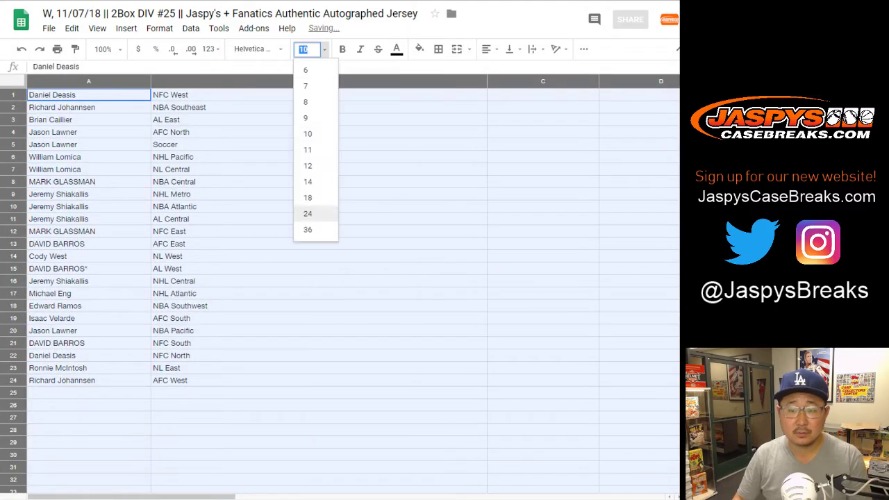
pyautogui.click(307, 181)
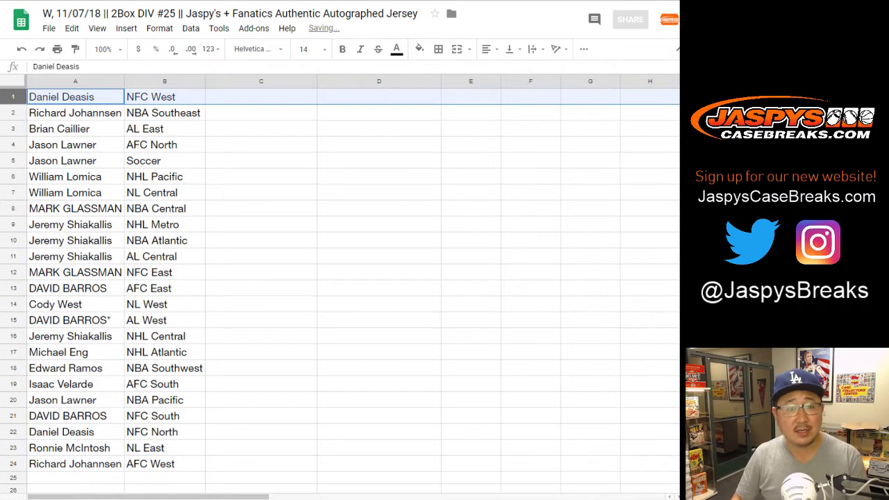
# - Go through rows 2 to 24 one by one, examining which division is paired with each participant
pyautogui.click(12, 112)
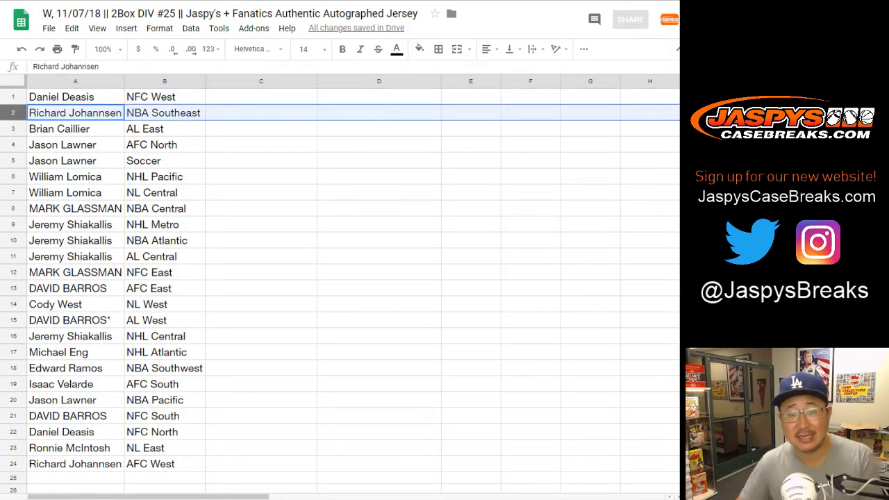
pyautogui.click(13, 128)
pyautogui.click(12, 144)
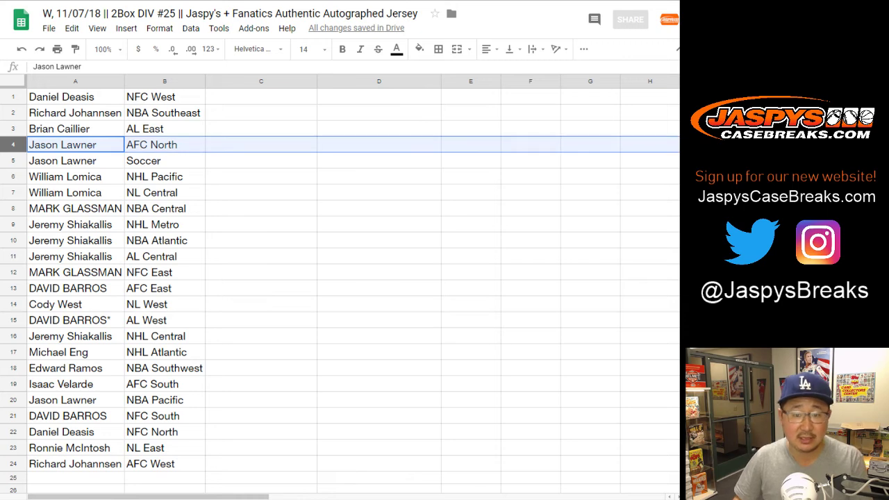
pyautogui.click(13, 161)
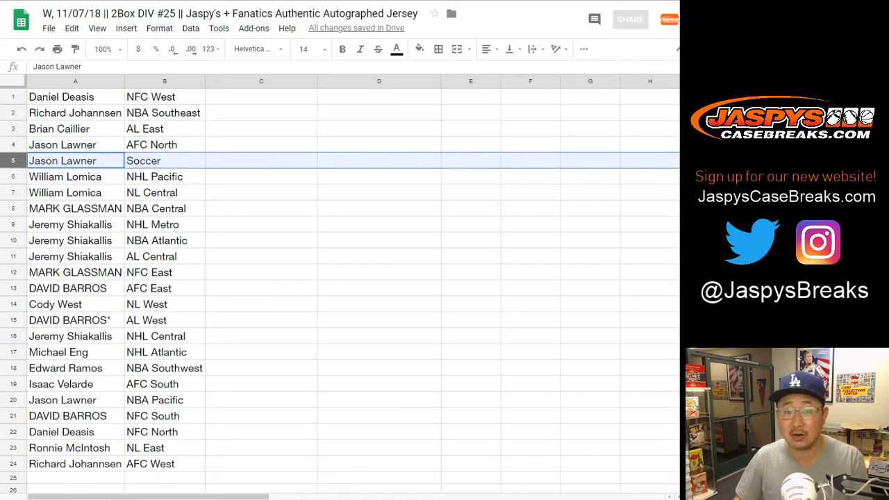
pyautogui.click(13, 176)
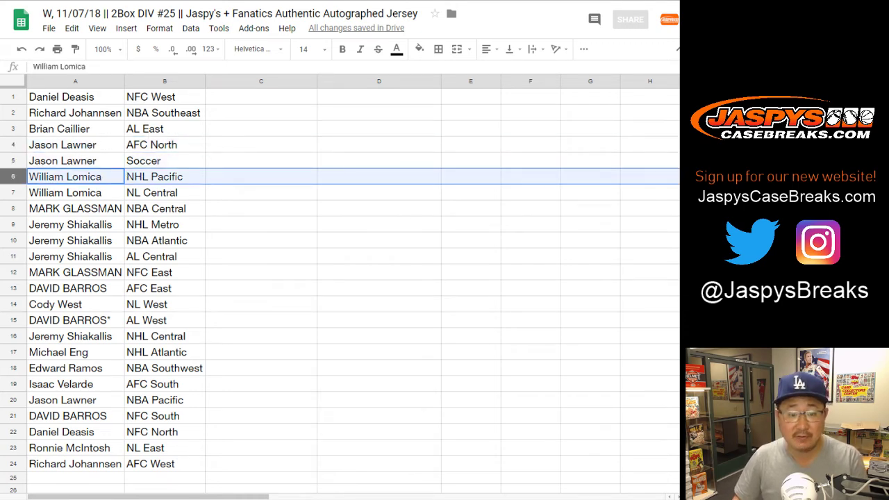
pyautogui.click(12, 193)
pyautogui.click(12, 208)
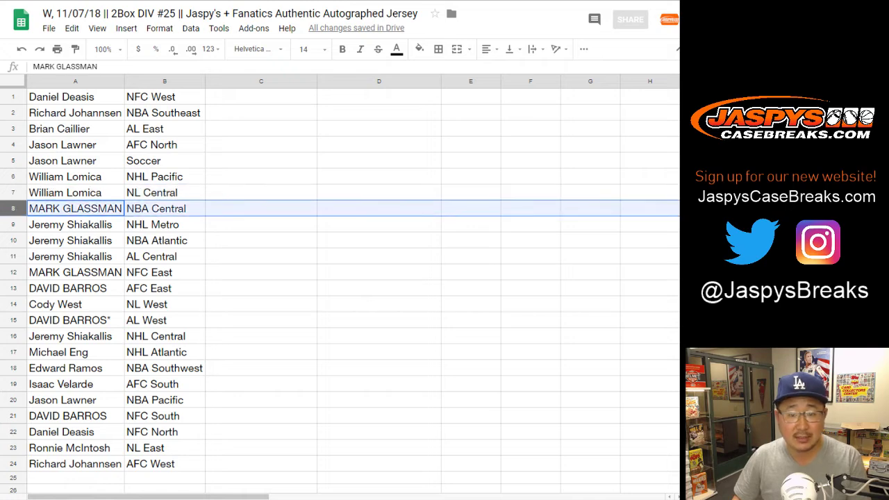
pyautogui.click(12, 224)
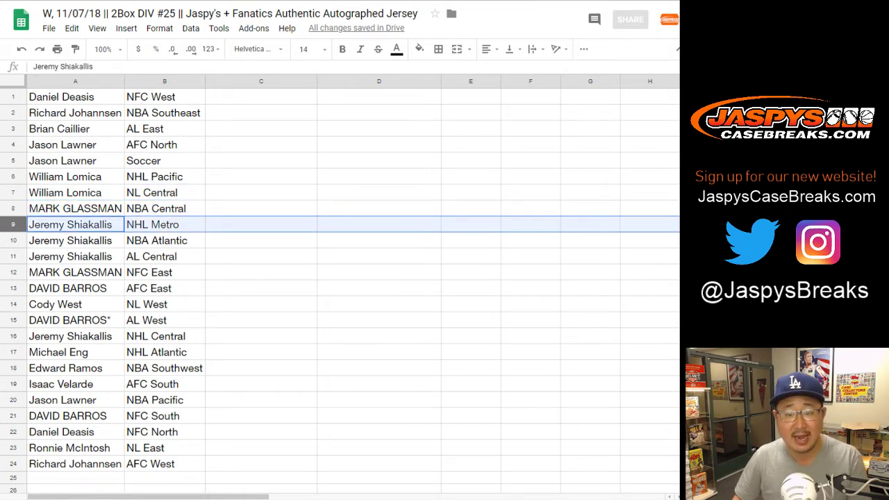
pyautogui.click(12, 240)
pyautogui.click(13, 257)
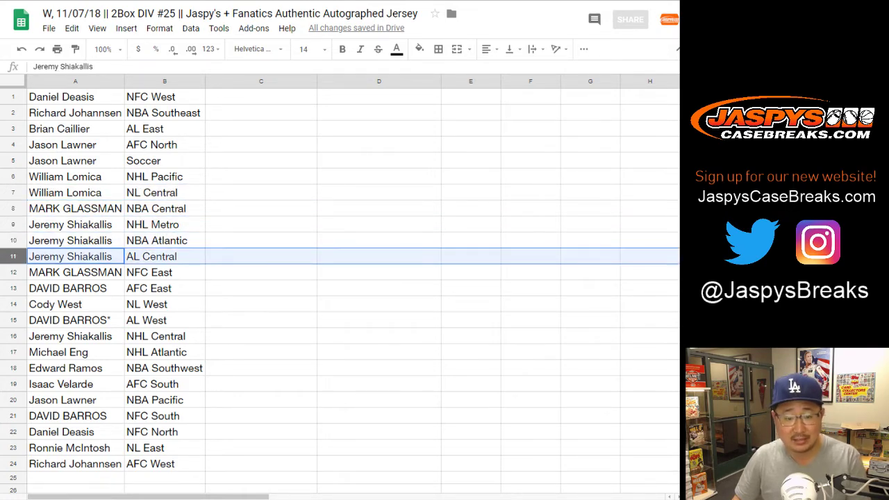
pyautogui.click(13, 272)
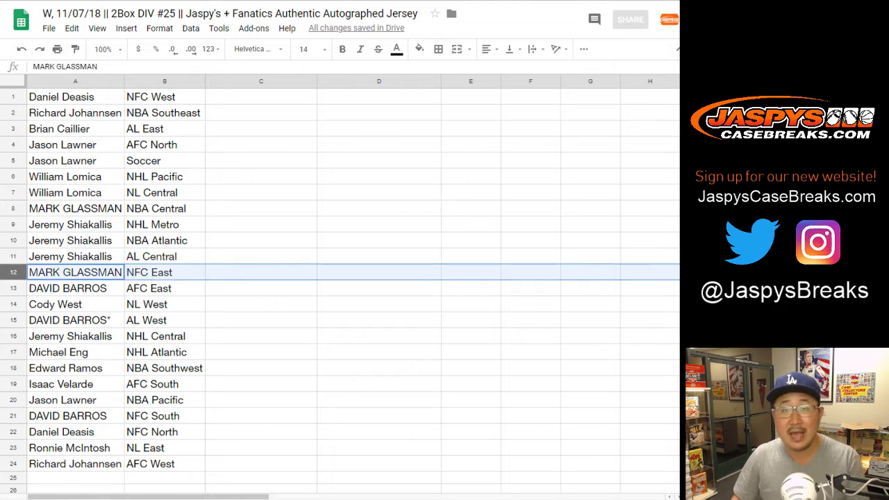
pyautogui.click(13, 288)
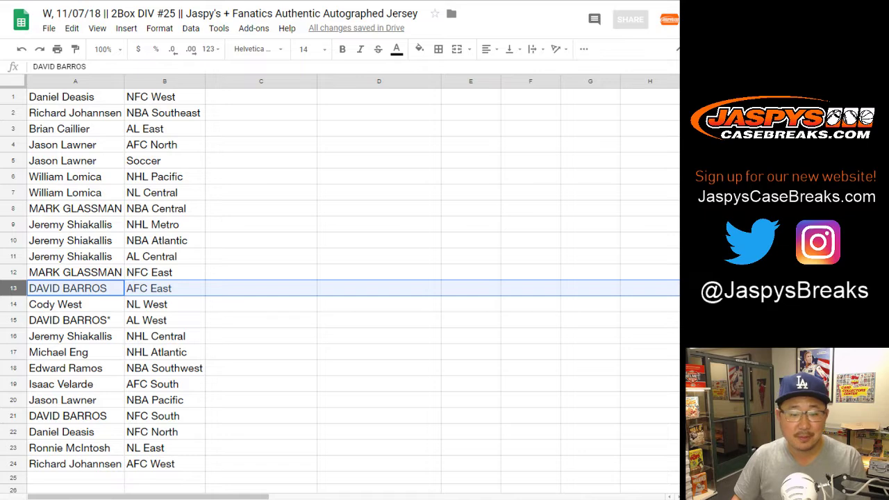
pyautogui.click(12, 305)
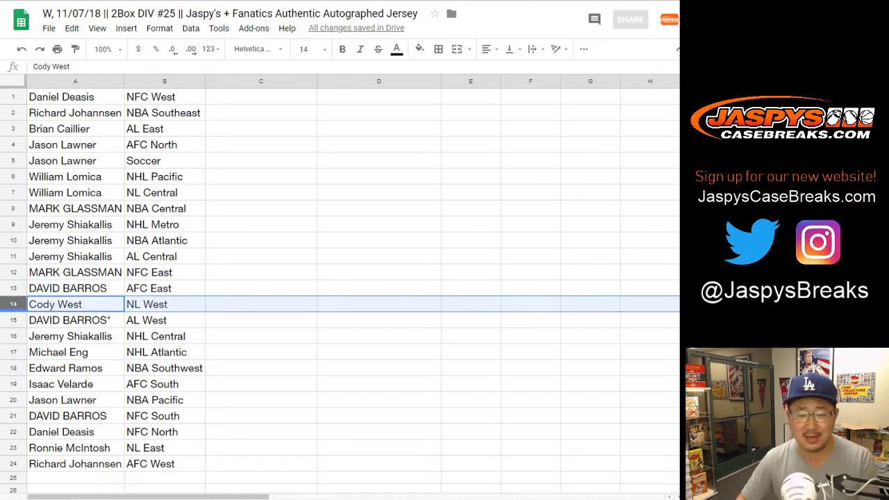
pyautogui.click(13, 320)
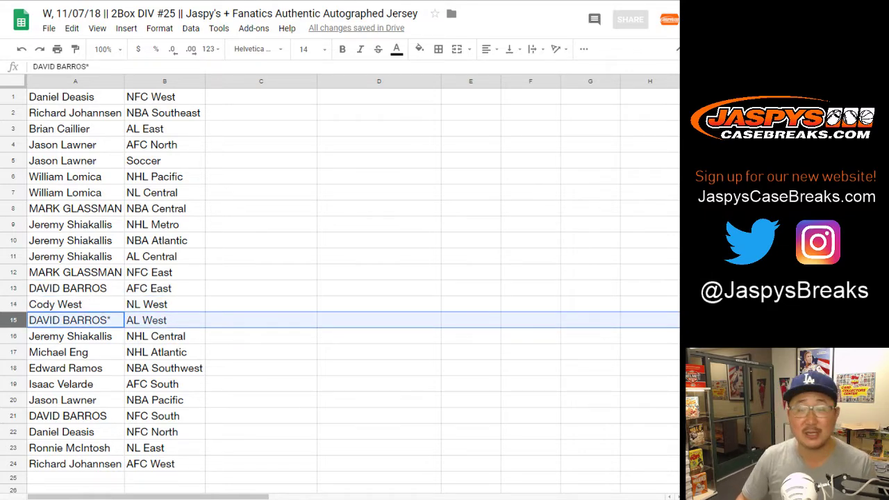
pyautogui.click(12, 336)
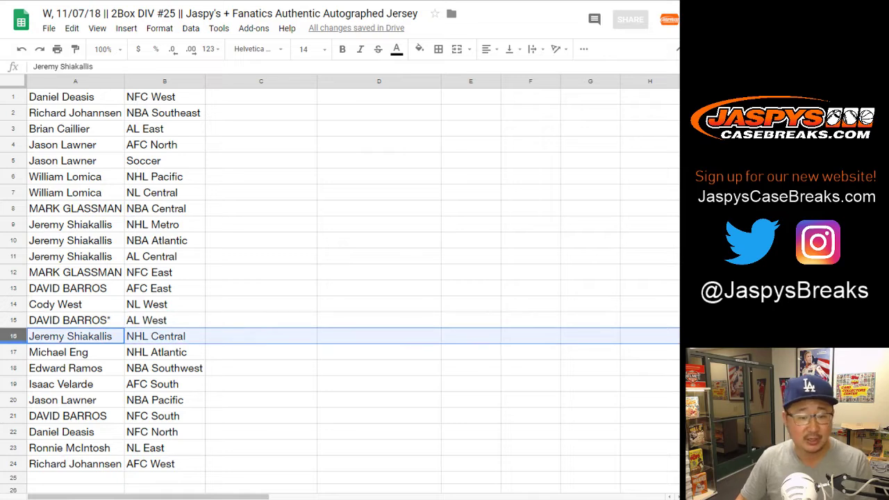
pyautogui.click(12, 352)
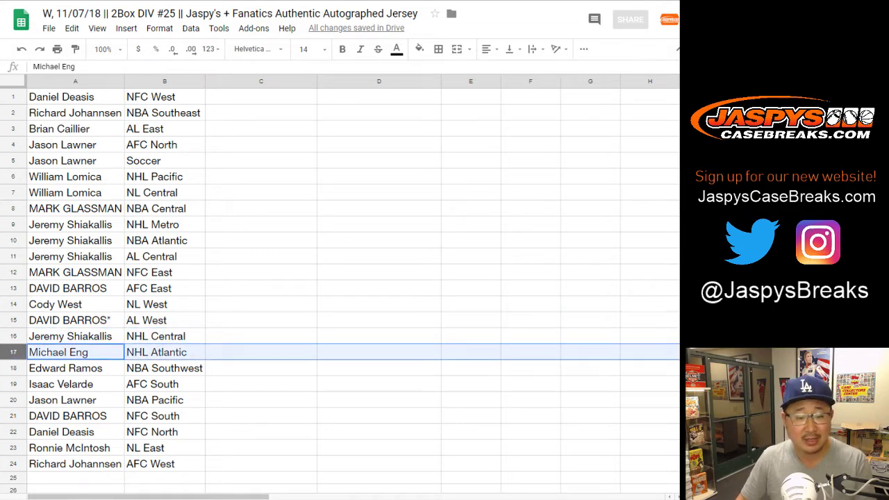
pyautogui.click(12, 368)
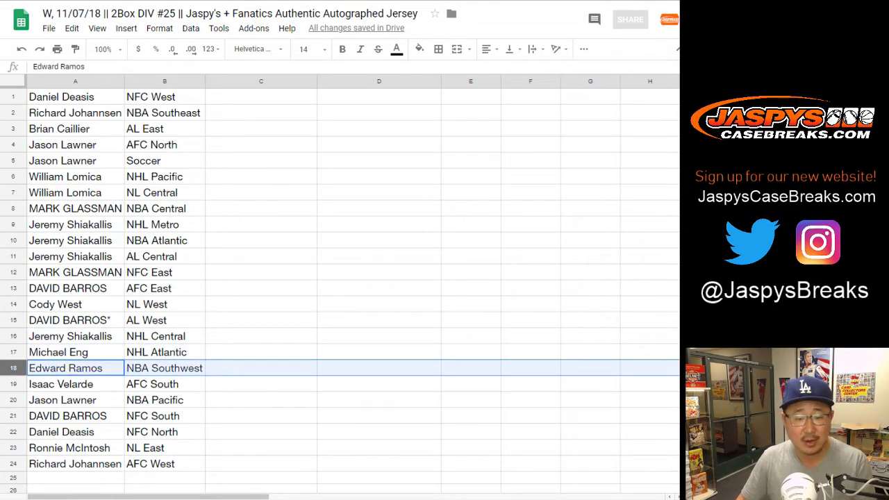
pyautogui.click(13, 384)
pyautogui.click(12, 399)
pyautogui.scroll(-2, 13, 400)
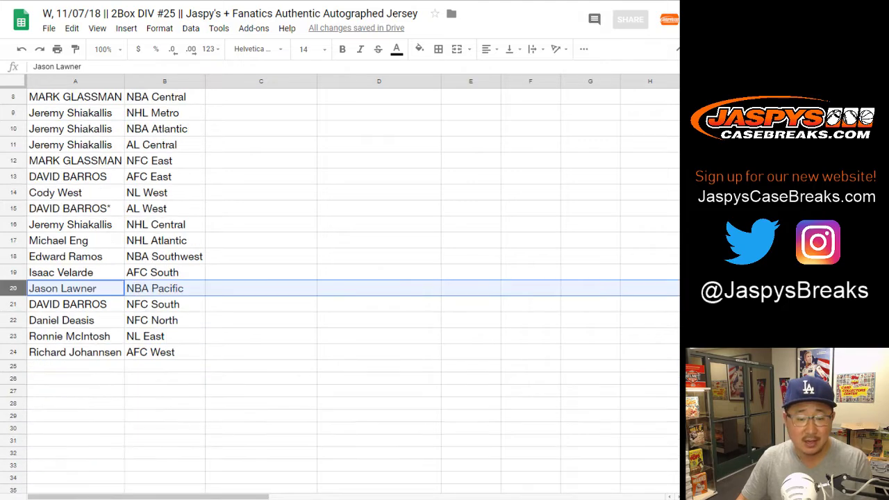
pyautogui.click(13, 304)
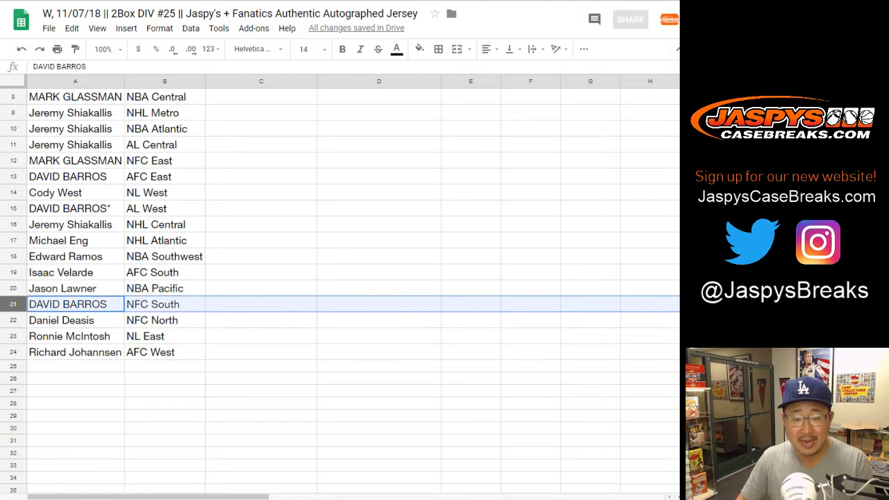
pyautogui.click(13, 320)
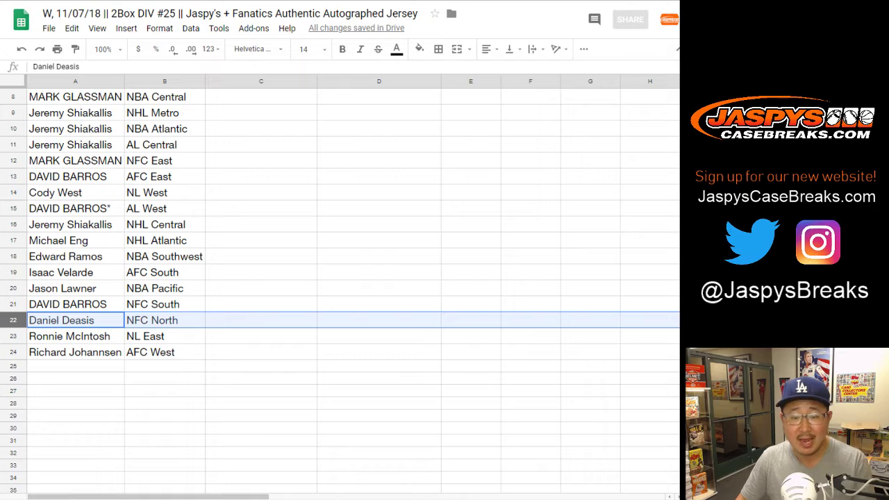
pyautogui.click(13, 336)
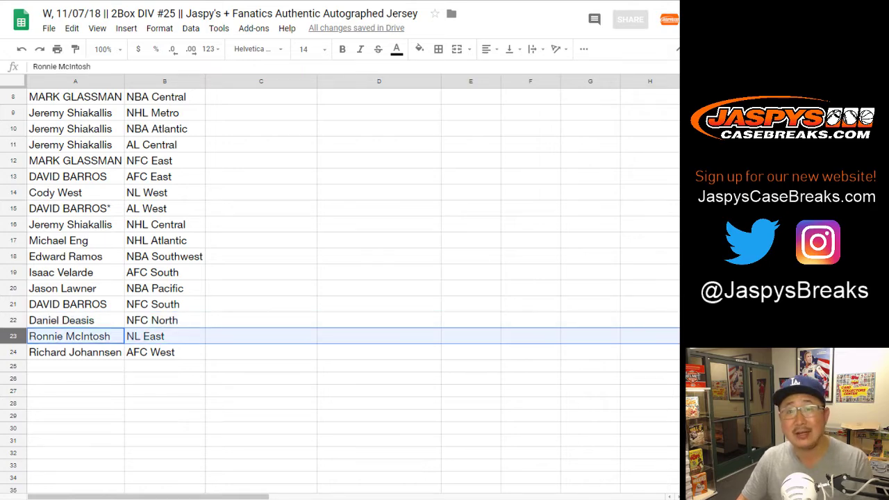
pyautogui.click(13, 352)
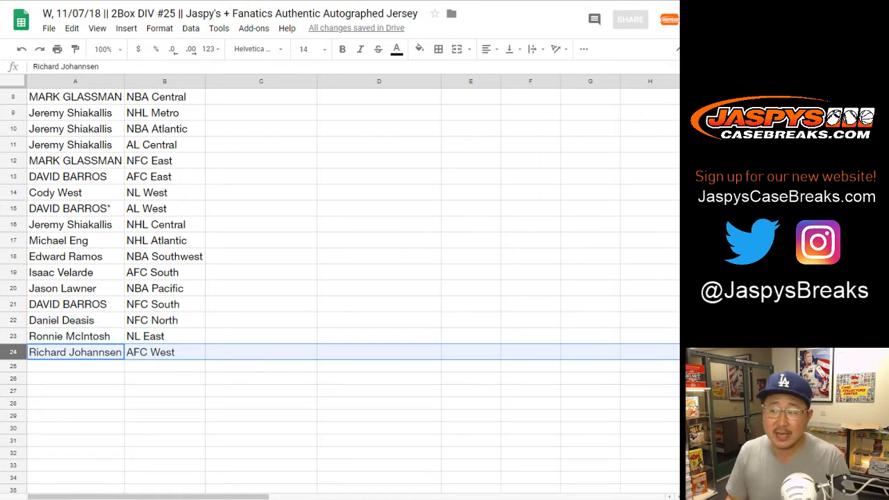
# - Sort the sheet by column B from A to Z so the divisions are in alphabetical order
pyautogui.scroll(3, 340, 291)
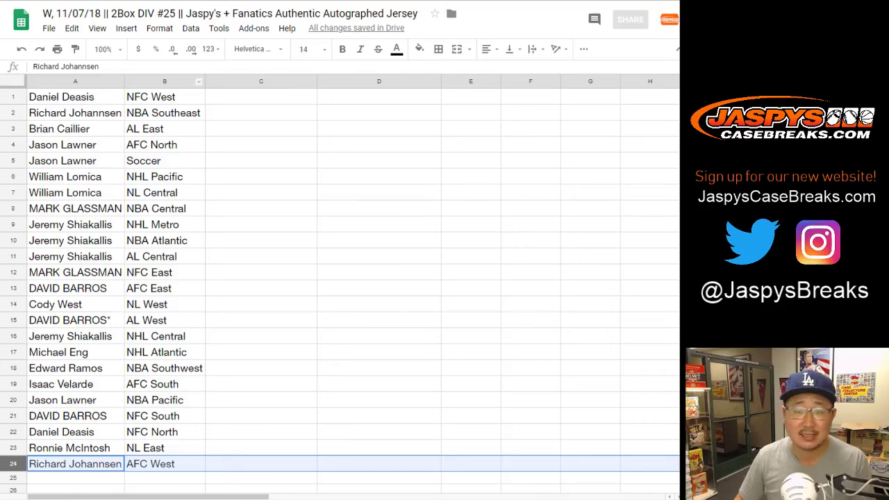
pyautogui.click(187, 81)
pyautogui.click(190, 28)
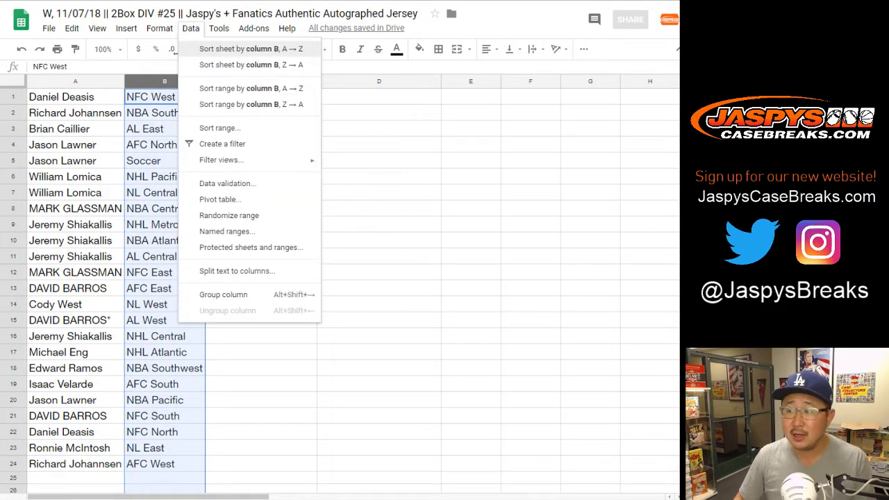
pyautogui.click(250, 49)
# - Select all participant names and divisions in A1:B24 and change their horizontal alignment
pyautogui.click(75, 96)
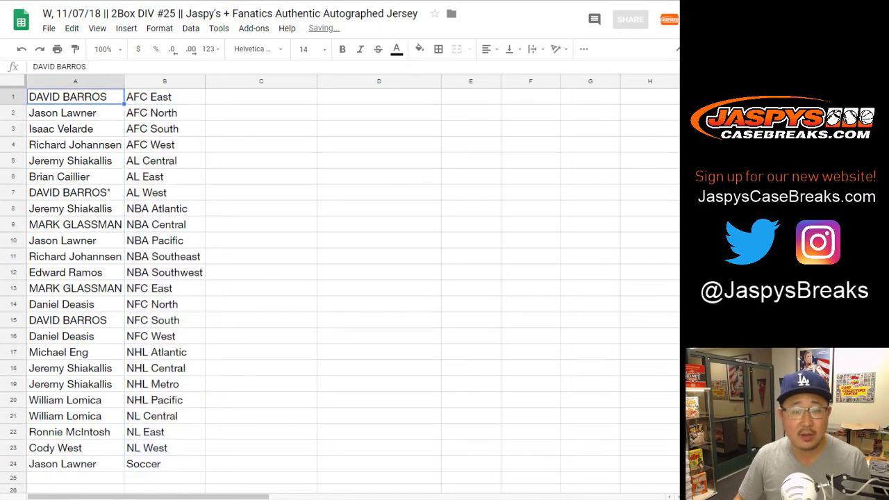
pyautogui.hotkey('ctrl', 'a')
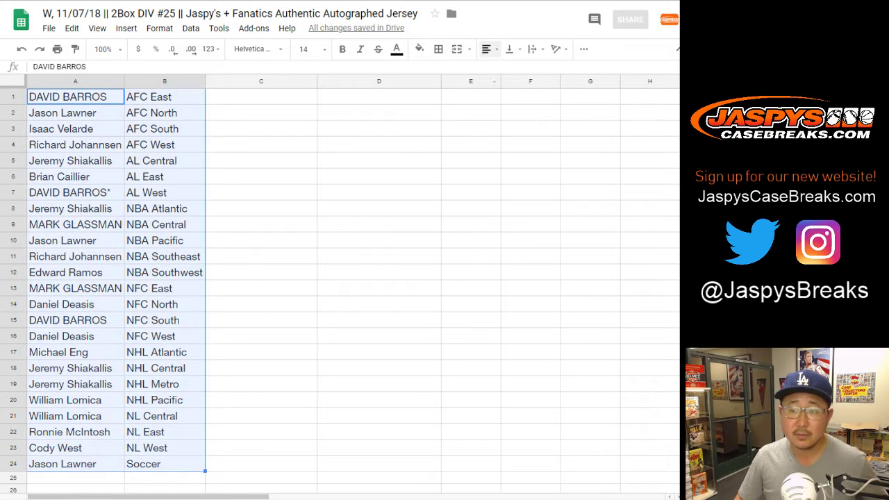
pyautogui.click(488, 49)
pyautogui.click(502, 67)
# - Switch to the RANDOM.ORG List Randomizer holding the number list and randomize it once
pyautogui.hotkey('ctrl', 'Tab')
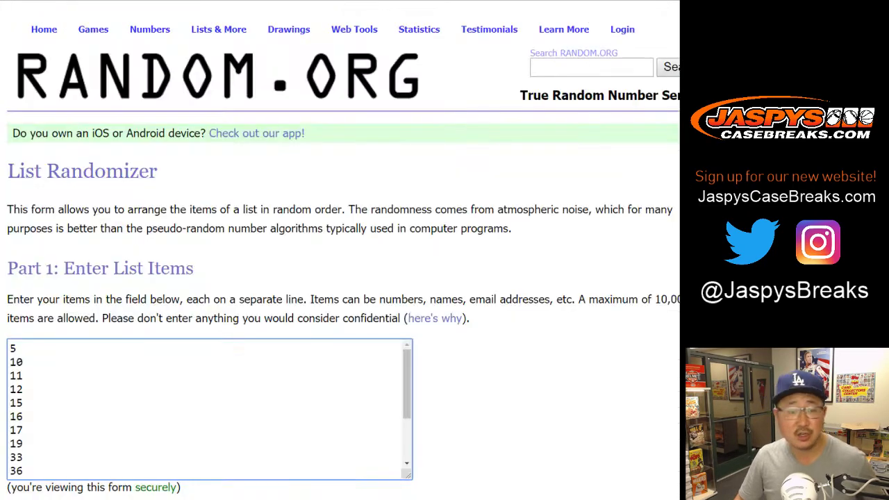
pyautogui.hotkey('ctrl', 'Tab')
pyautogui.hotkey('ctrl', 'shift', 'Tab')
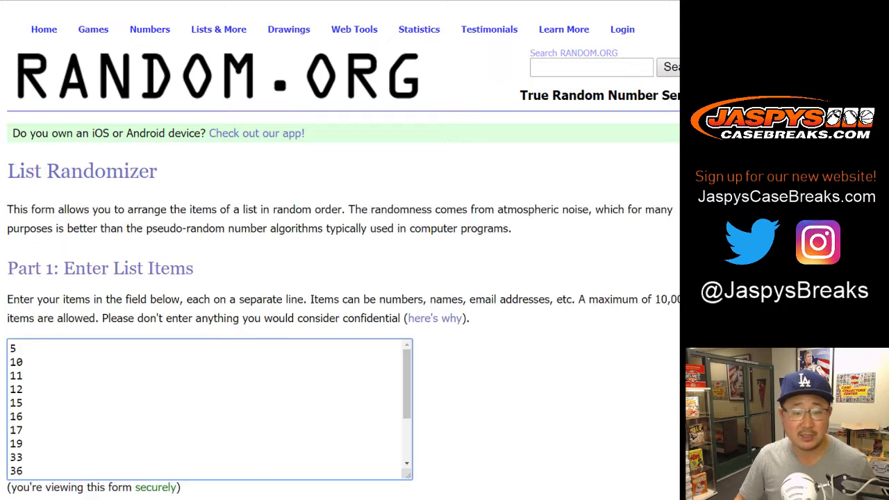
pyautogui.scroll(-3, 341, 278)
pyautogui.click(43, 405)
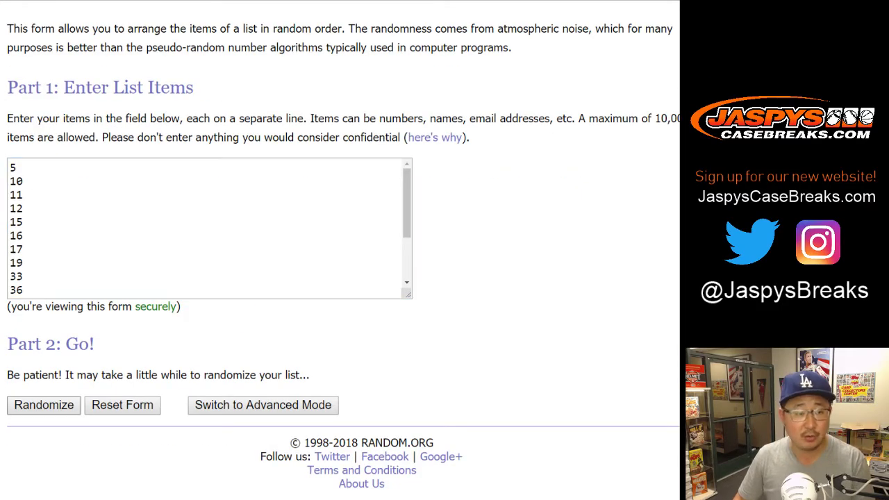
# - Randomize the number list six more times, for seven randomizations in total
pyautogui.scroll(-2, 44, 405)
pyautogui.click(30, 405)
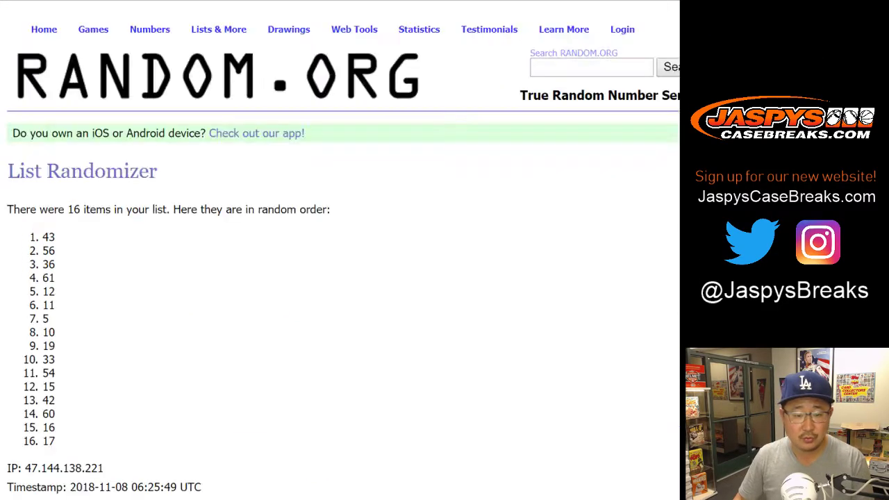
pyautogui.scroll(-2, 31, 405)
pyautogui.click(30, 405)
pyautogui.scroll(-3, 31, 405)
pyautogui.click(30, 405)
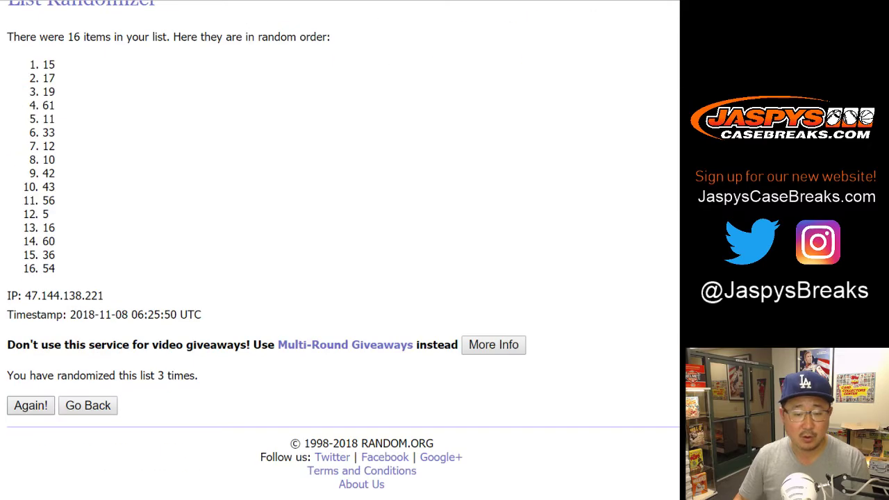
pyautogui.scroll(-3, 31, 405)
pyautogui.click(30, 405)
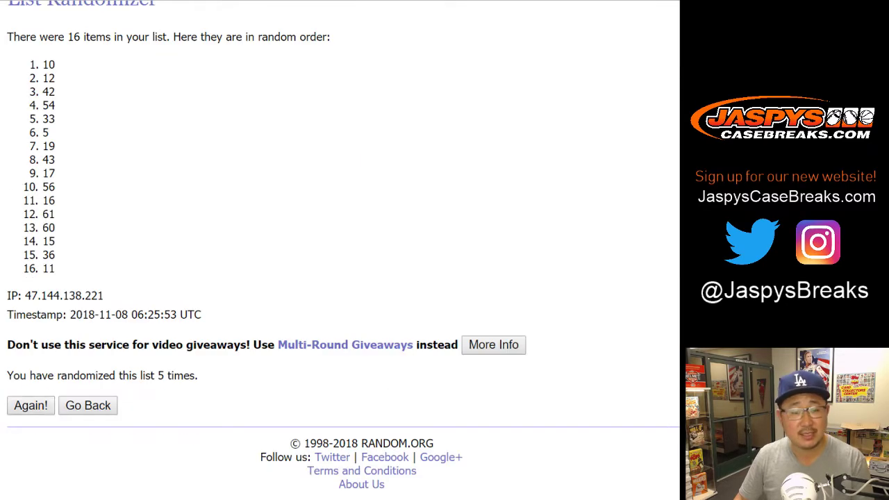
pyautogui.click(31, 405)
pyautogui.scroll(-2, 30, 405)
pyautogui.click(31, 405)
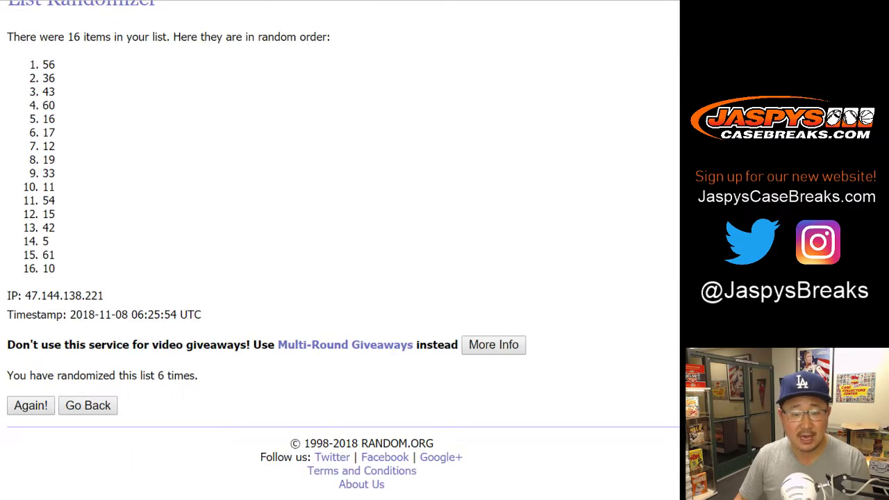
pyautogui.scroll(-2, 31, 405)
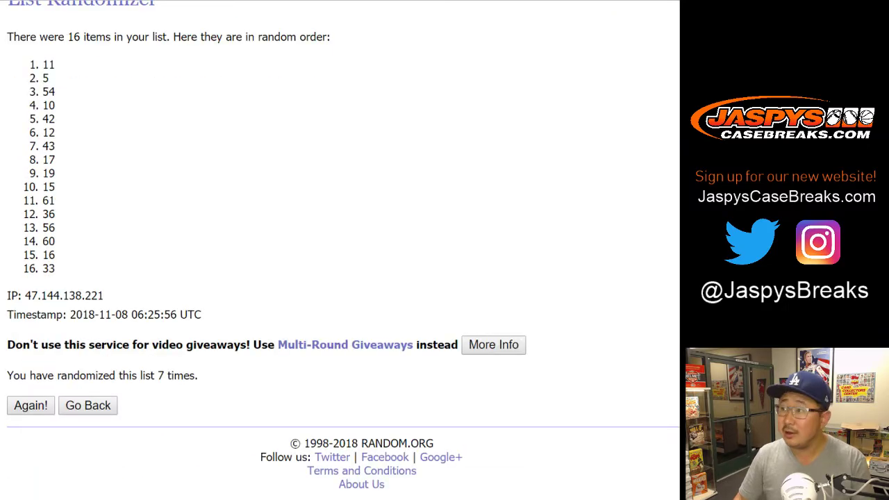
# - Highlight the first two numbers of the randomized list, and mark the NHL Central and NHL Metro rows in the Google Sheets spreadsheet
pyautogui.moveTo(42, 64)
pyautogui.mouseDown()
pyautogui.moveTo(57, 65)
pyautogui.moveTo(48, 78)
pyautogui.mouseUp()
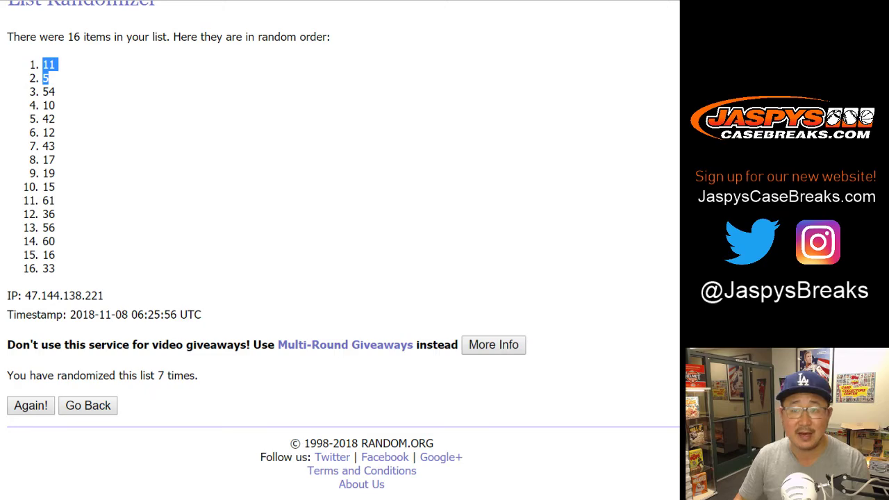
pyautogui.hotkey('ctrl', 'Tab')
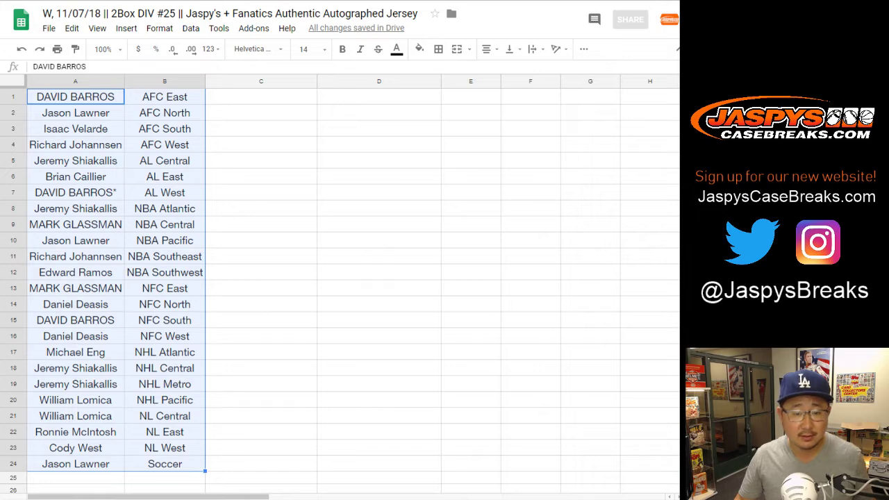
pyautogui.click(13, 368)
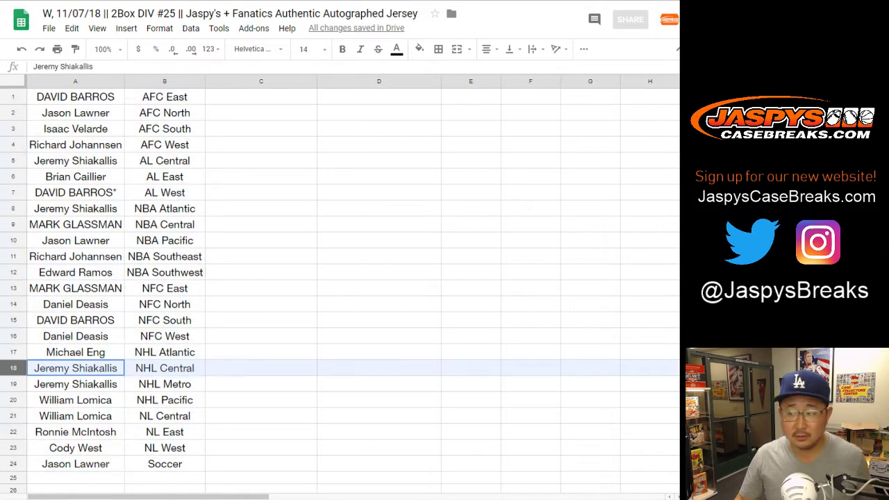
pyautogui.keyDown('ctrl'); pyautogui.click(13, 384); pyautogui.keyUp('ctrl')
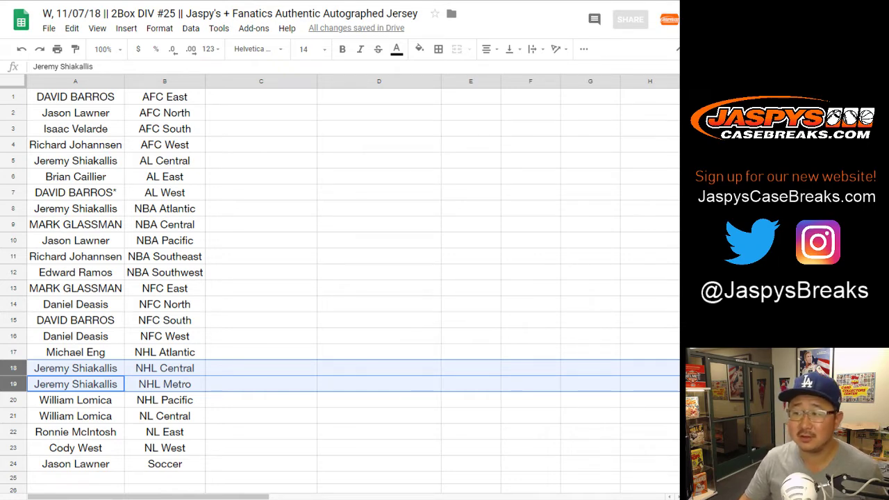
pyautogui.click(261, 96)
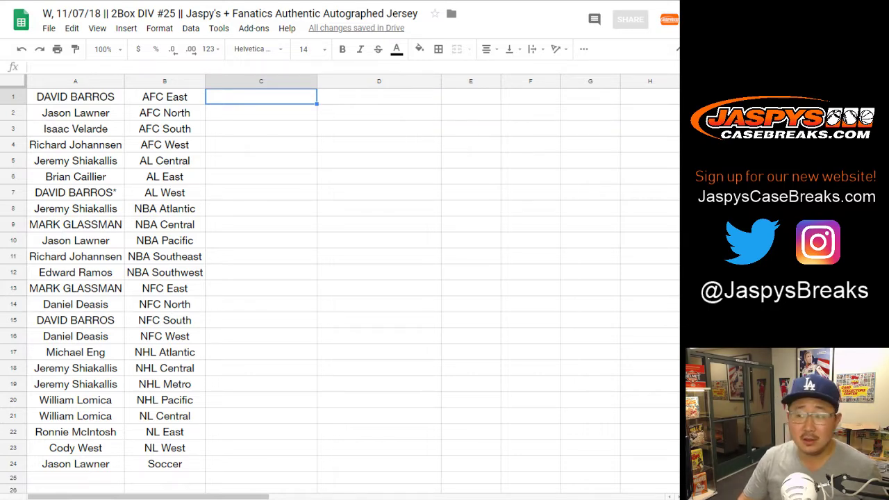
# - Move the participant names of the AFC North and AFC West rows from column A into cells C2 and C4
pyautogui.click(13, 113)
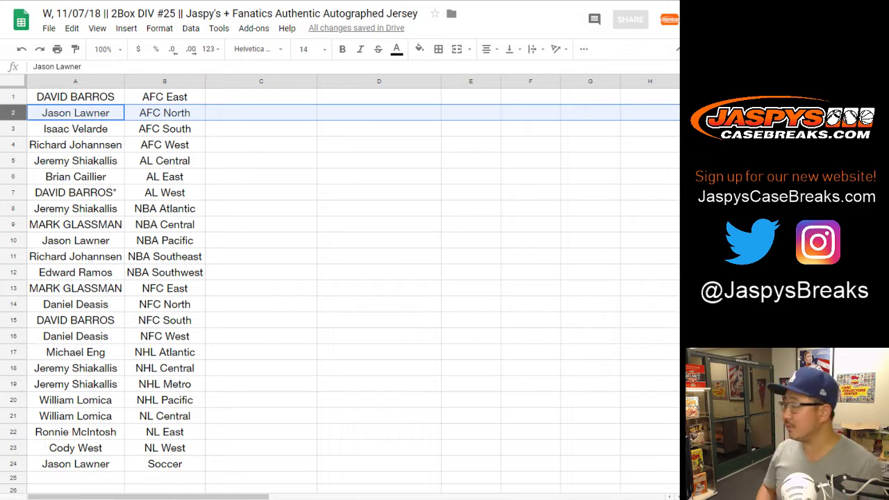
pyautogui.keyDown('ctrl'); pyautogui.click(14, 145); pyautogui.keyUp('ctrl')
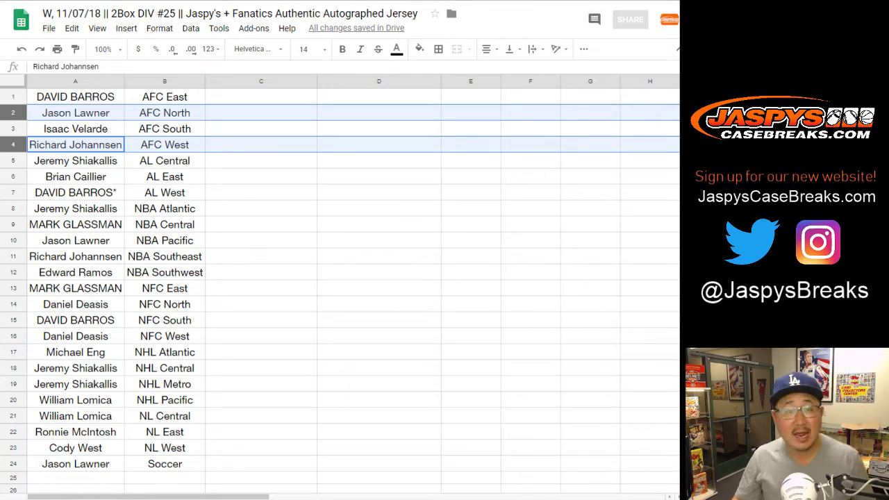
pyautogui.click(76, 113)
pyautogui.hotkey('ctrl', 'x')
pyautogui.click(261, 114)
pyautogui.hotkey('ctrl', 'v')
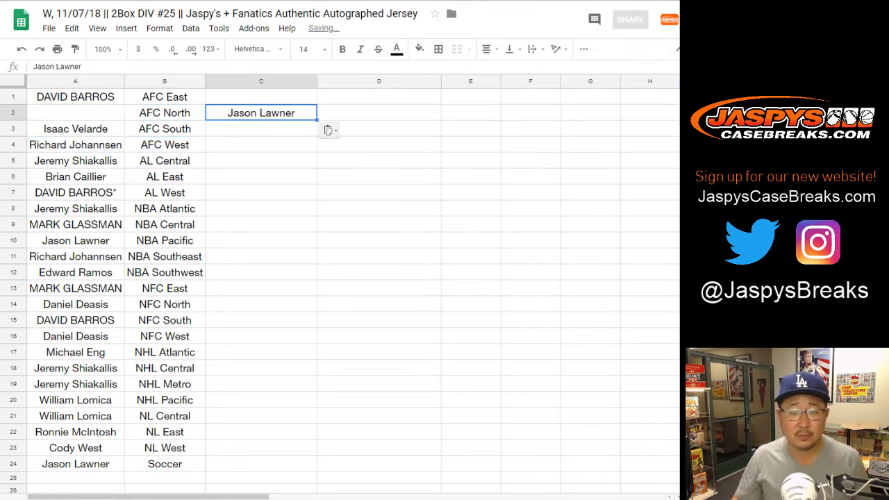
pyautogui.click(76, 145)
pyautogui.hotkey('ctrl', 'x')
pyautogui.click(261, 146)
pyautogui.hotkey('ctrl', 'v')
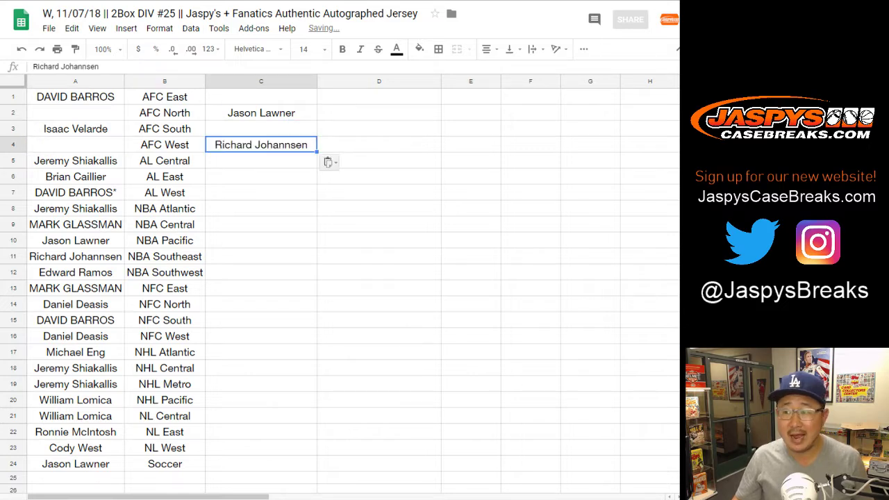
# - Move the participant name from C4 to A2 and change that row's division to "AFC North-t"
pyautogui.hotkey('ctrl', 'x')
pyautogui.click(75, 113)
pyautogui.hotkey('ctrl', 'v')
pyautogui.click(191, 113)
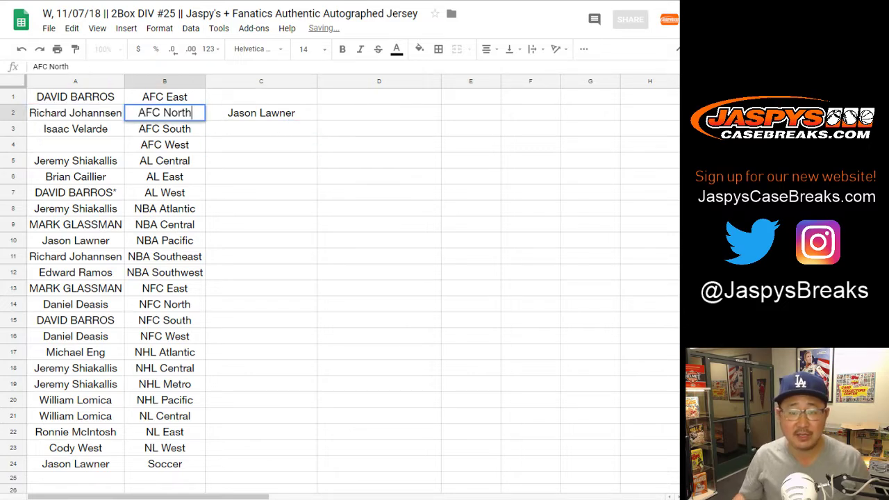
pyautogui.write('-t')
pyautogui.press('Tab')
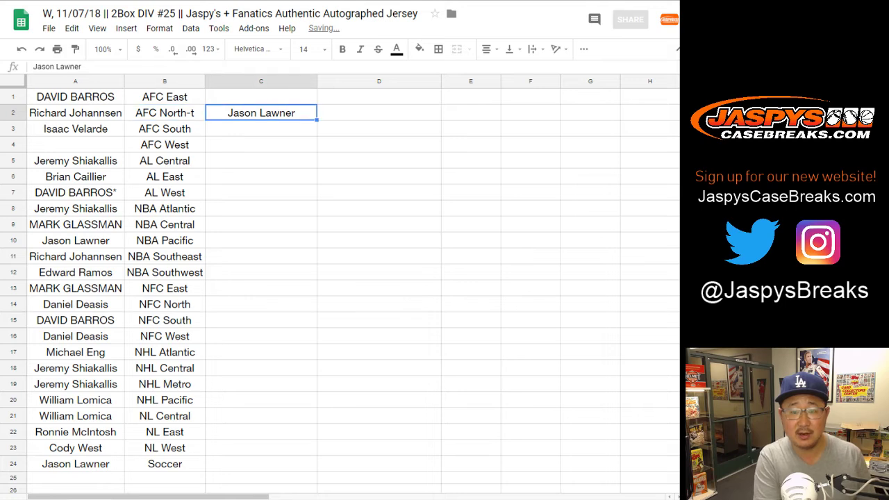
# - Move the participant name from C2 to A4 and change that row's division to "AFC West-t"
pyautogui.hotkey('ctrl', 'x')
pyautogui.press('Down')
pyautogui.press('Down')
pyautogui.press('Left')
pyautogui.press('Left')
pyautogui.hotkey('ctrl', 'v')
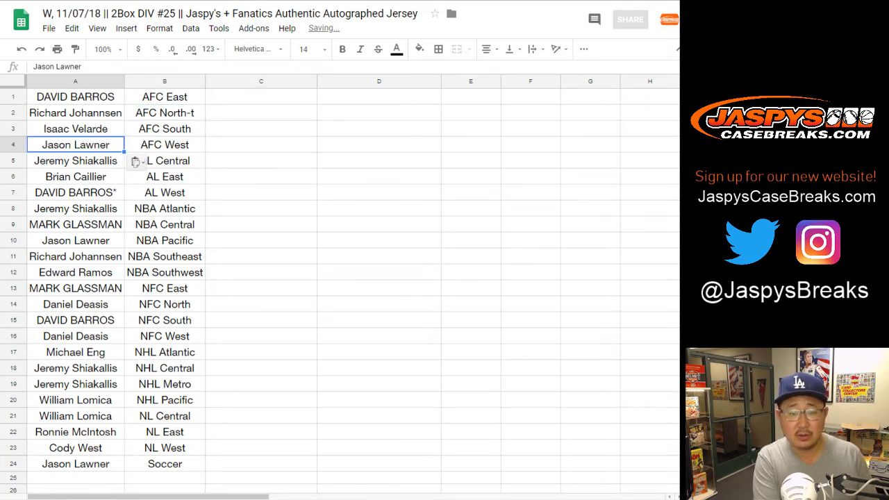
pyautogui.press('Right')
pyautogui.press('Return')
pyautogui.write('-t')
pyautogui.press('Return')
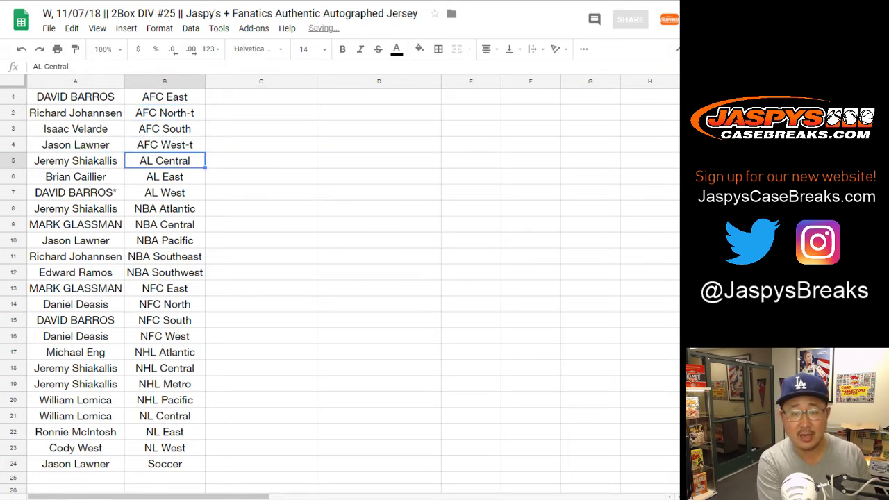